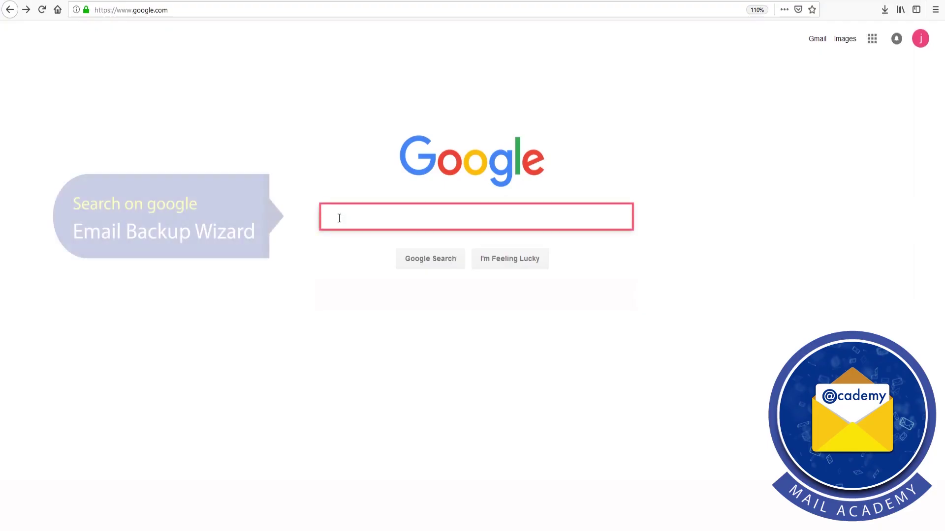
# Search Google for 'email backup wizard' and open the emailbackupwizard.com result
pyautogui.write('email backup wizard')
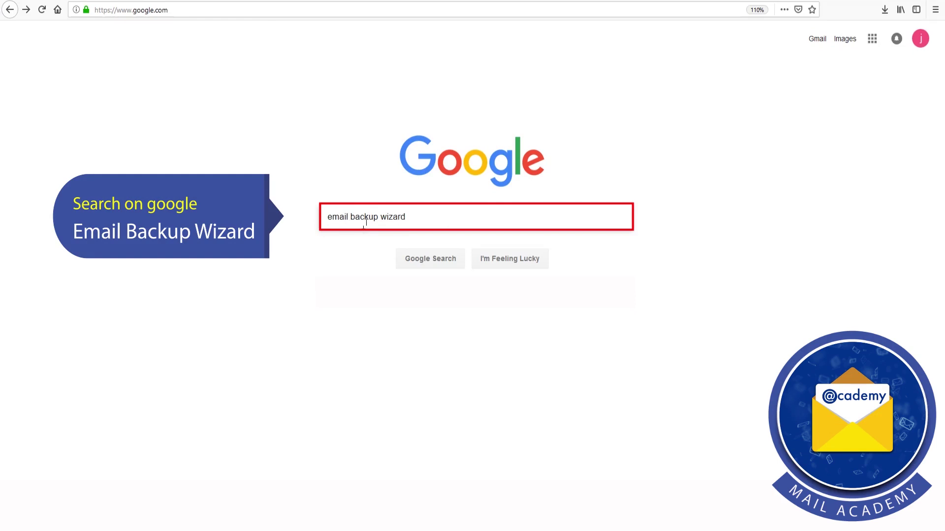
pyautogui.click(430, 257)
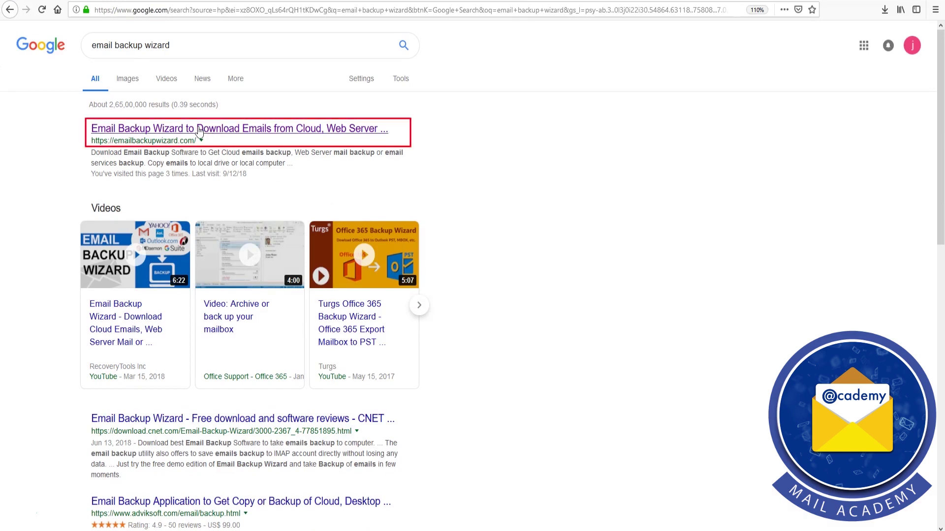
pyautogui.click(199, 129)
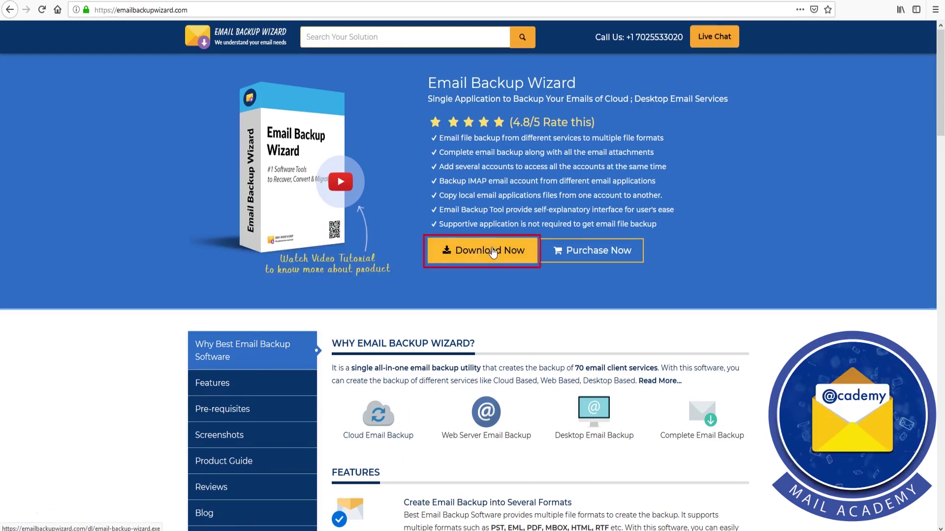
# Download and save the setup-email-backup installer, then show the completed downloads list
pyautogui.click(492, 252)
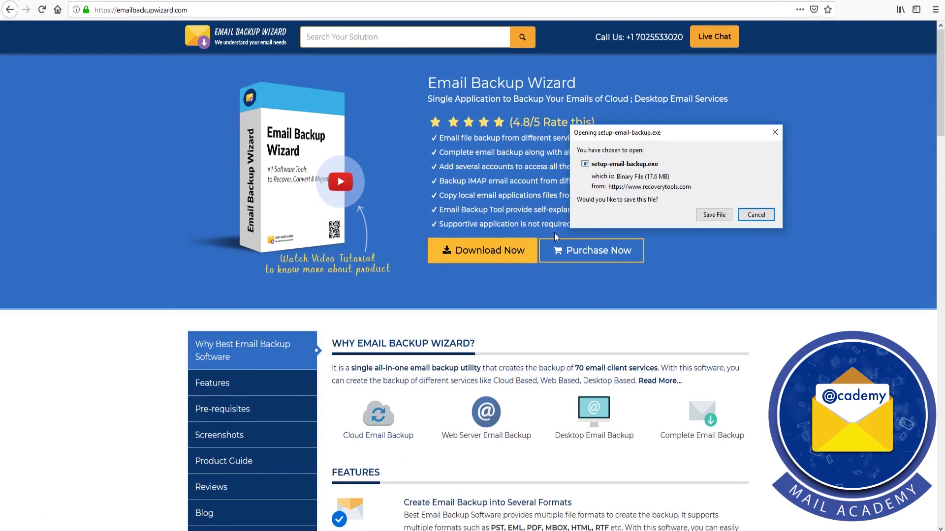
pyautogui.click(714, 215)
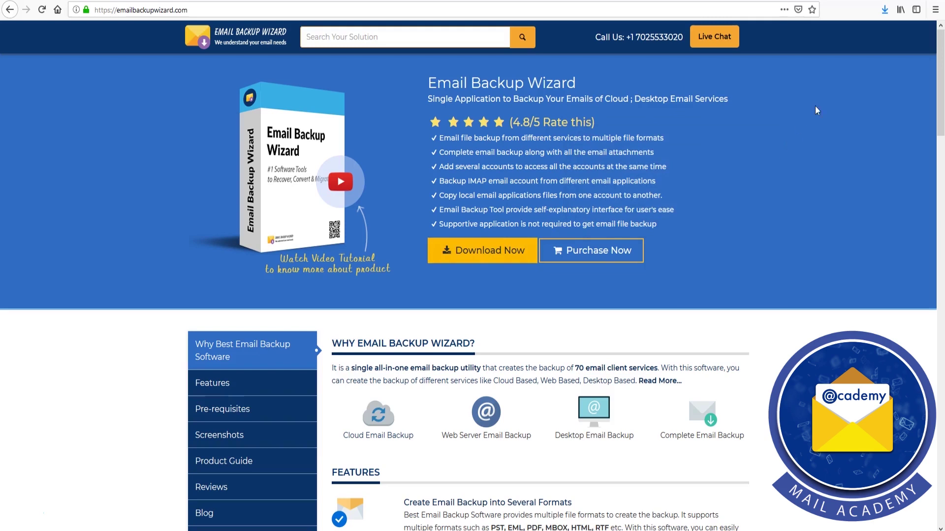
pyautogui.click(885, 10)
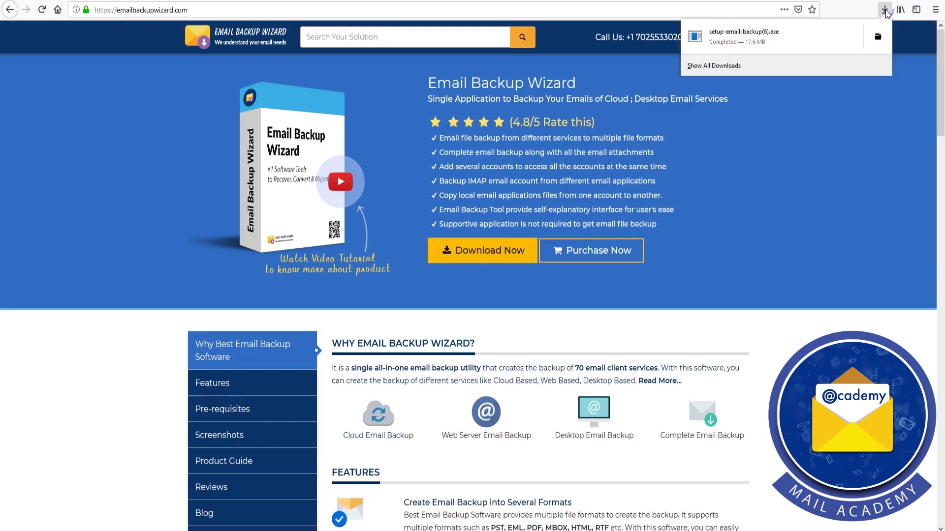
# Run setup-email-backup(6).exe in English and accept the license agreement
pyautogui.click(740, 44)
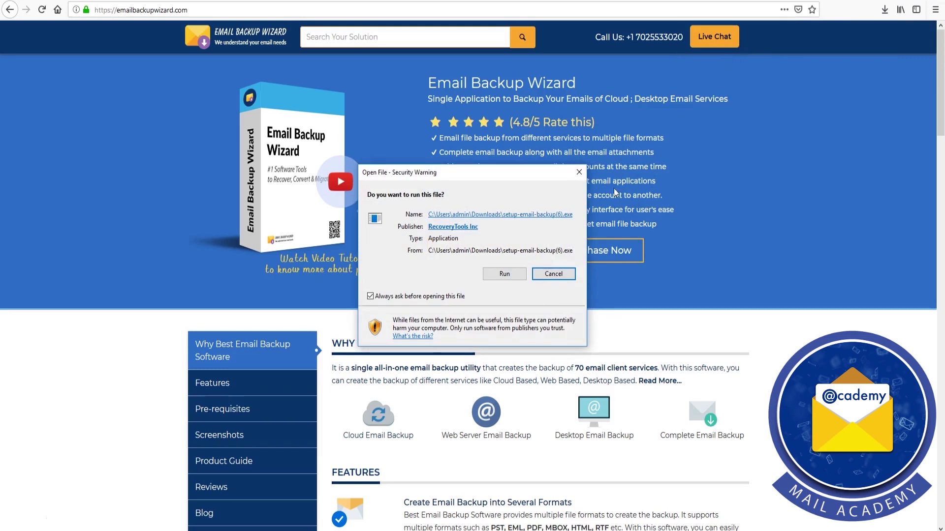
pyautogui.click(505, 273)
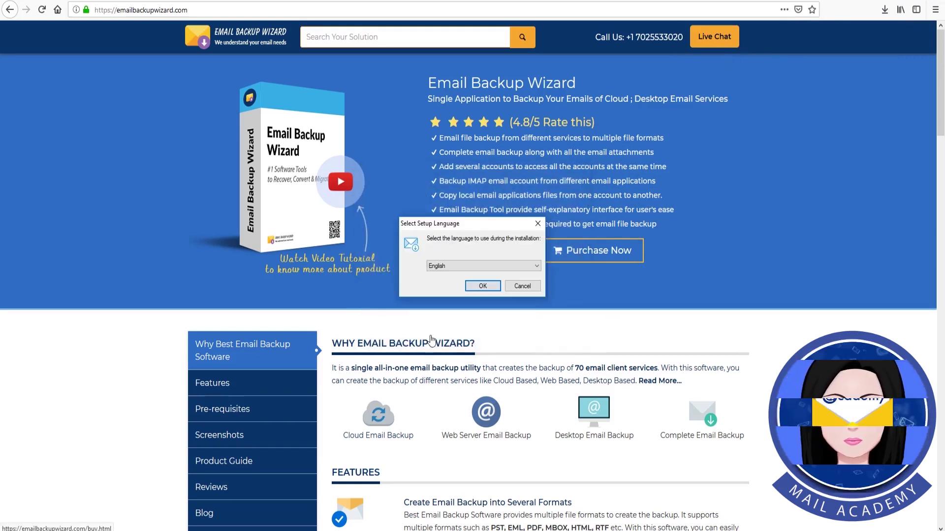
pyautogui.click(486, 285)
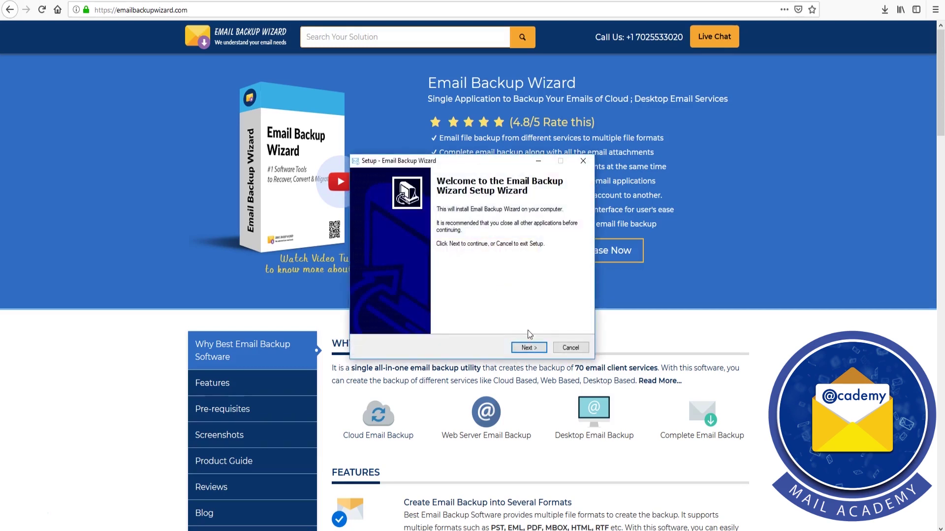
pyautogui.click(532, 348)
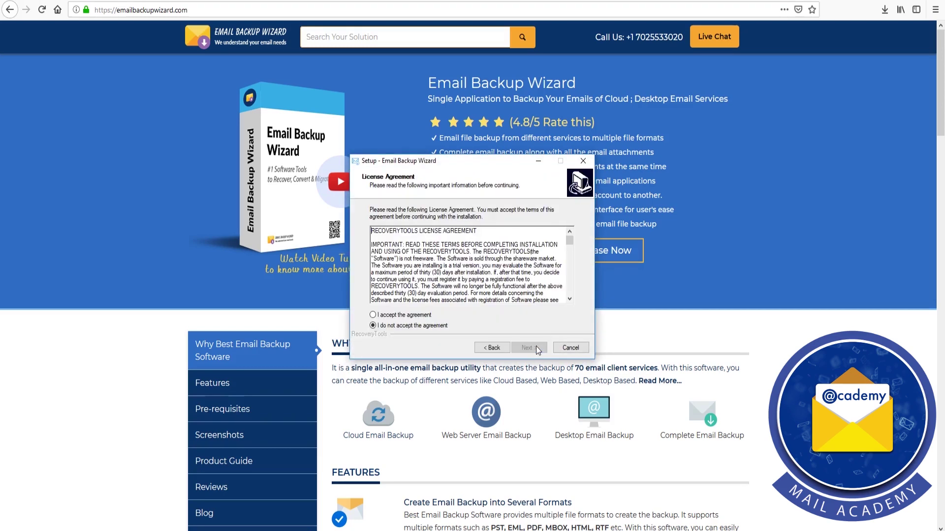
pyautogui.click(373, 315)
# Install with the default folder and tasks, then launch Email Backup Wizard
pyautogui.click(528, 348)
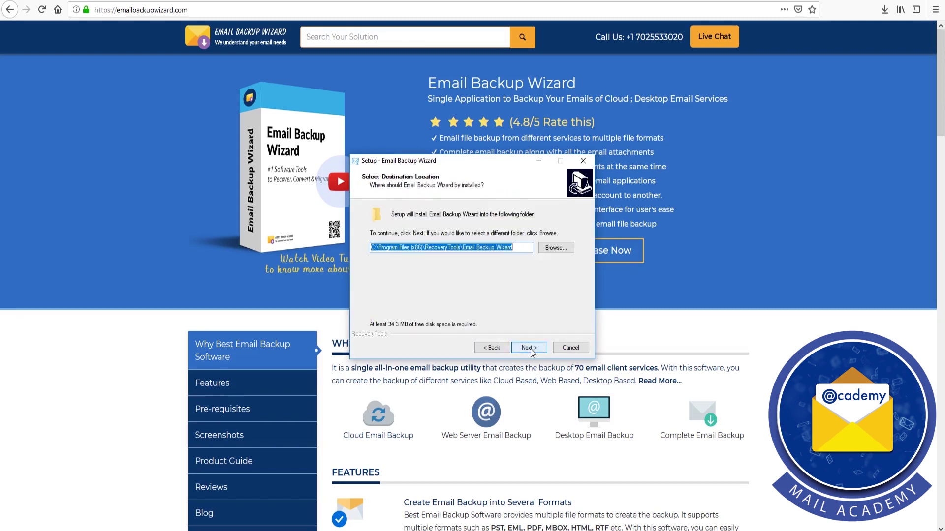
pyautogui.click(529, 348)
pyautogui.click(528, 348)
pyautogui.click(528, 348)
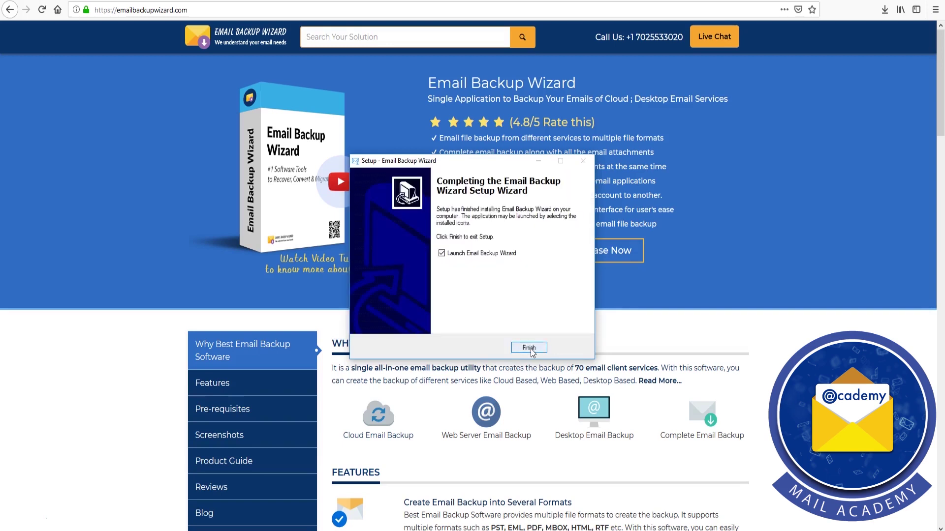
pyautogui.click(529, 348)
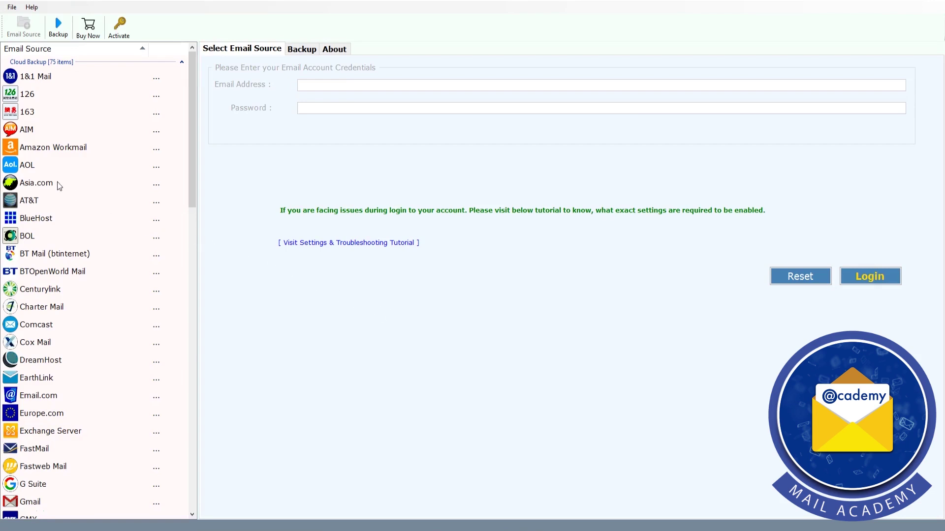
# Select AOL as the email source and attempt login with the AOL address and password
pyautogui.click(30, 169)
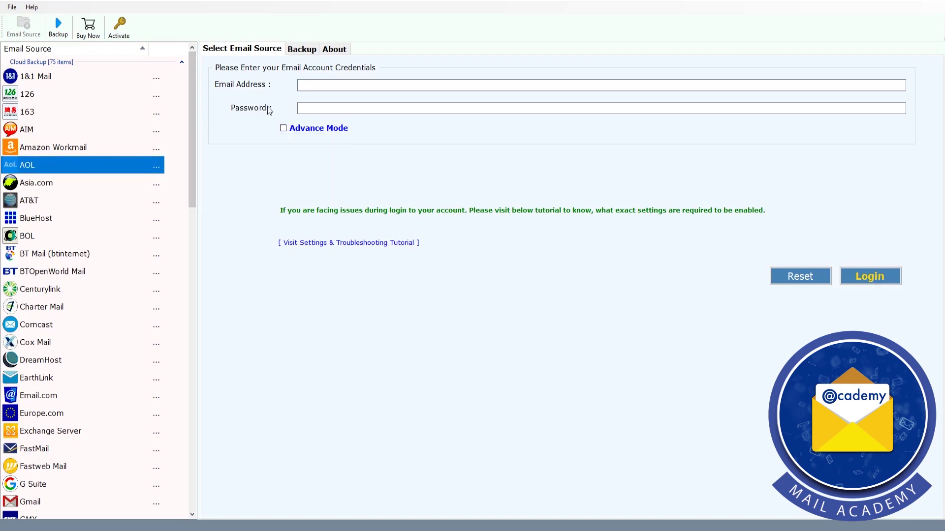
pyautogui.click(302, 86)
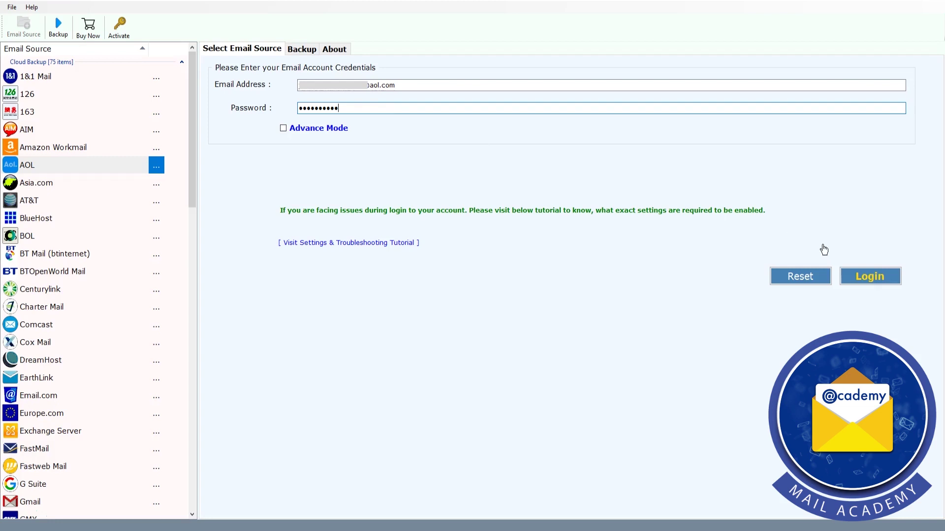
pyautogui.click(881, 279)
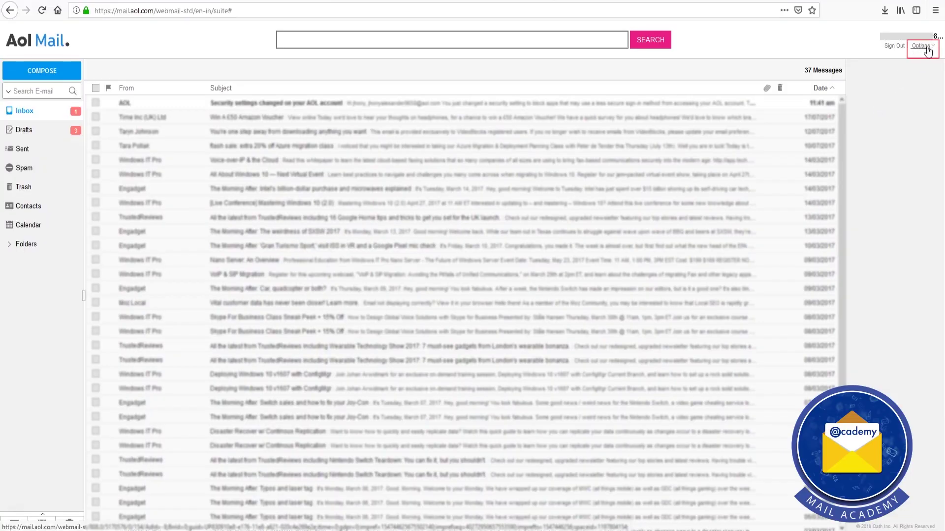
# Enable 'Allow apps that use less secure sign-in' in AOL Account Info security settings
pyautogui.click(935, 50)
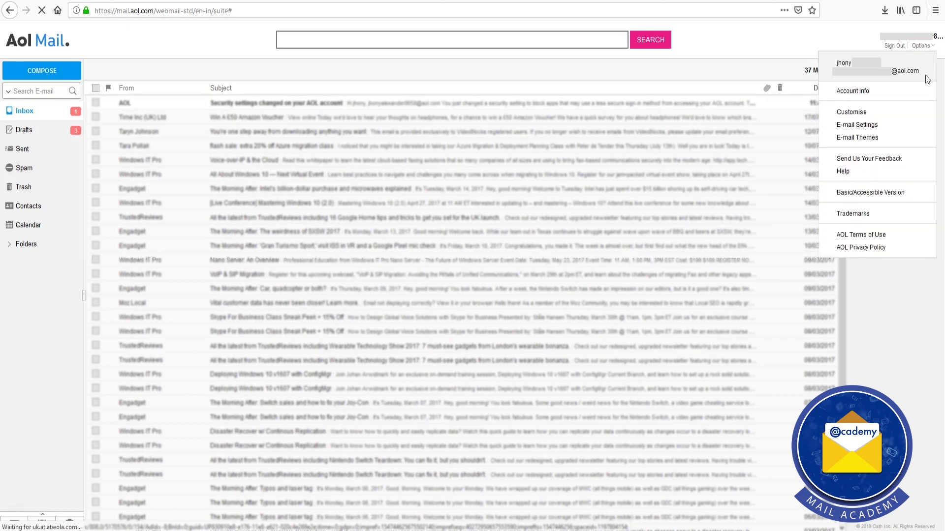
pyautogui.click(881, 91)
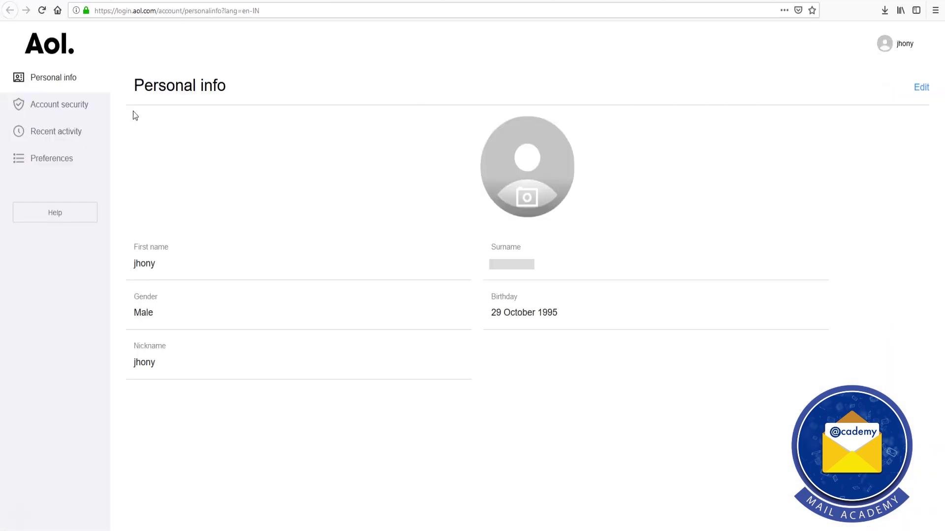
pyautogui.click(56, 110)
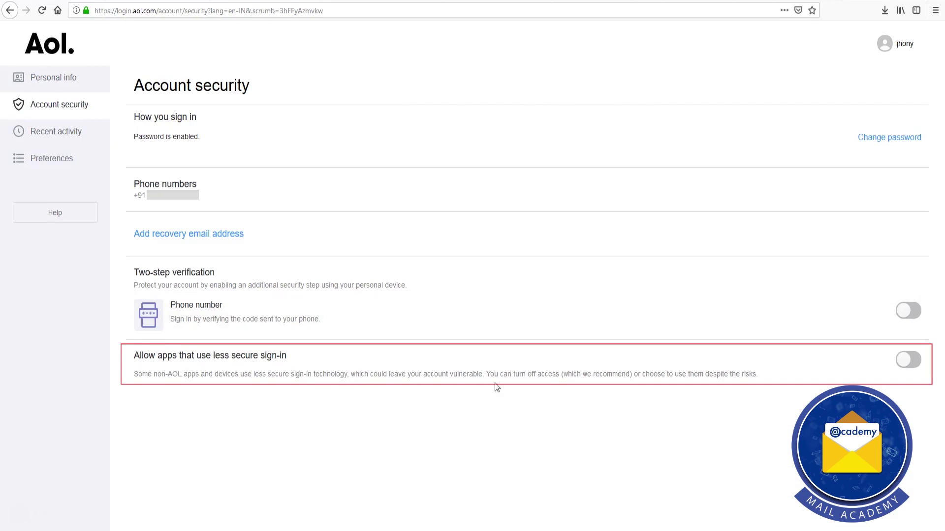
pyautogui.click(906, 364)
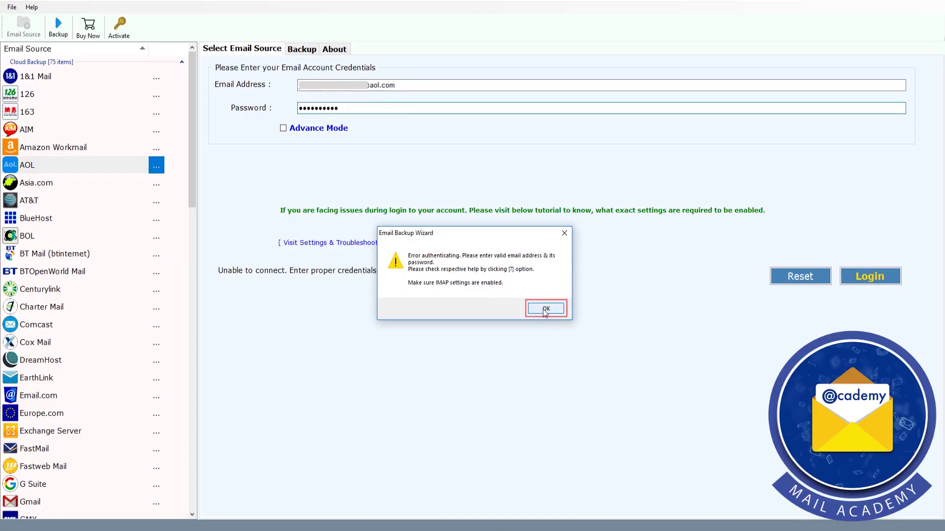
# Dismiss the authentication error and log in to the AOL account again
pyautogui.click(546, 309)
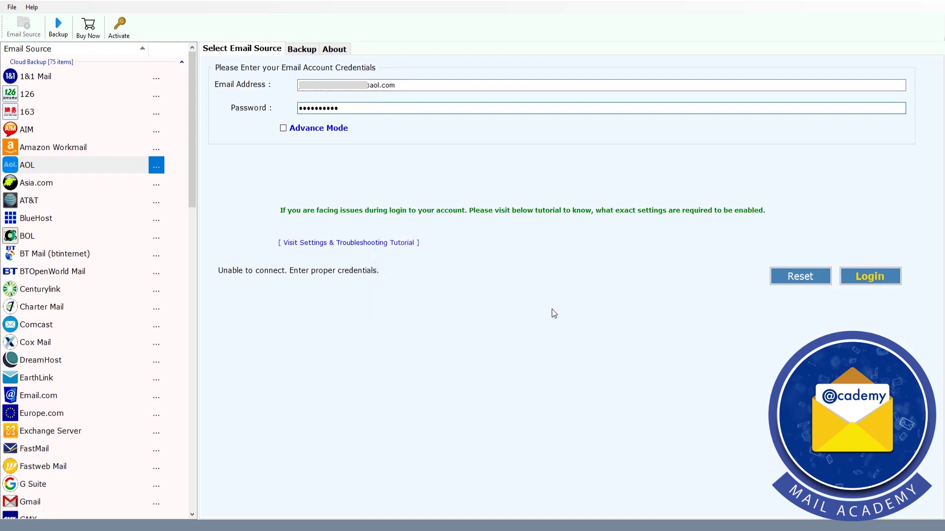
pyautogui.click(876, 275)
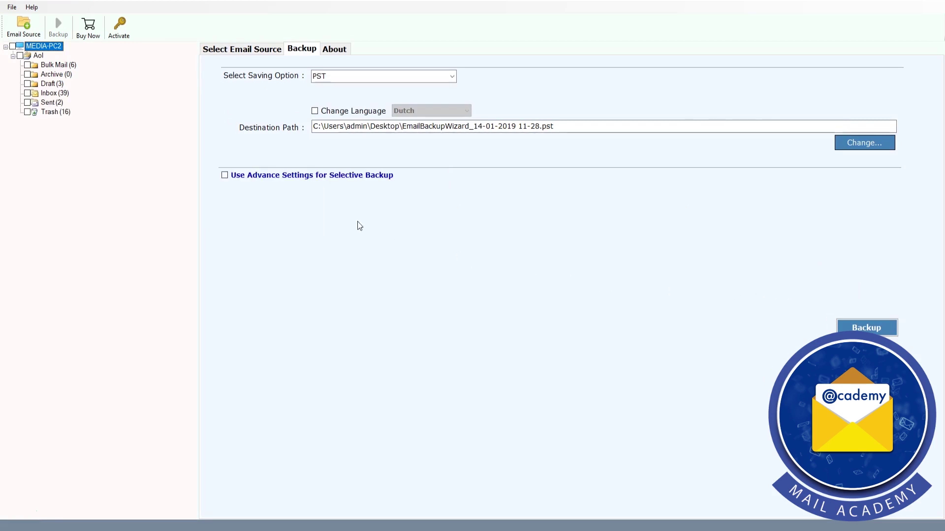
# Check all AOL folders in the tree and set Gmail as the saving option
pyautogui.click(13, 47)
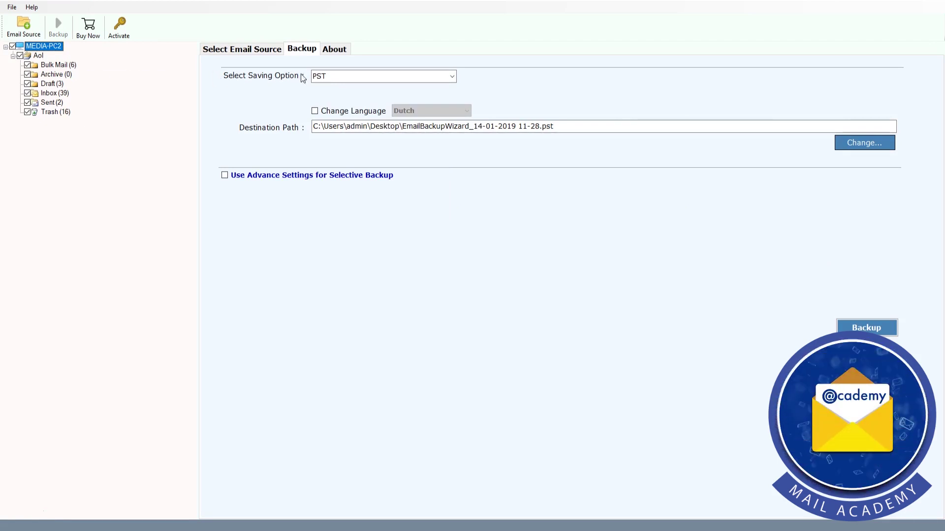
pyautogui.click(451, 77)
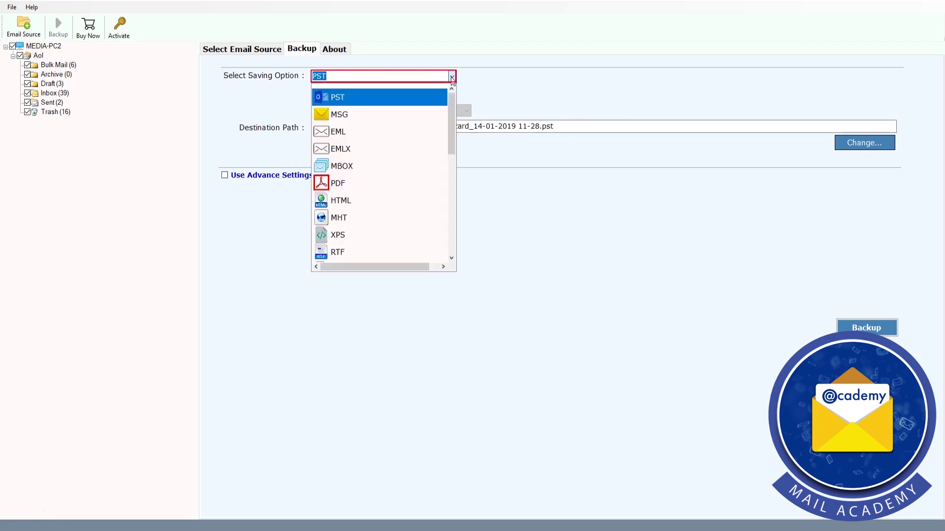
pyautogui.moveTo(451, 113); pyautogui.dragTo(451, 184)
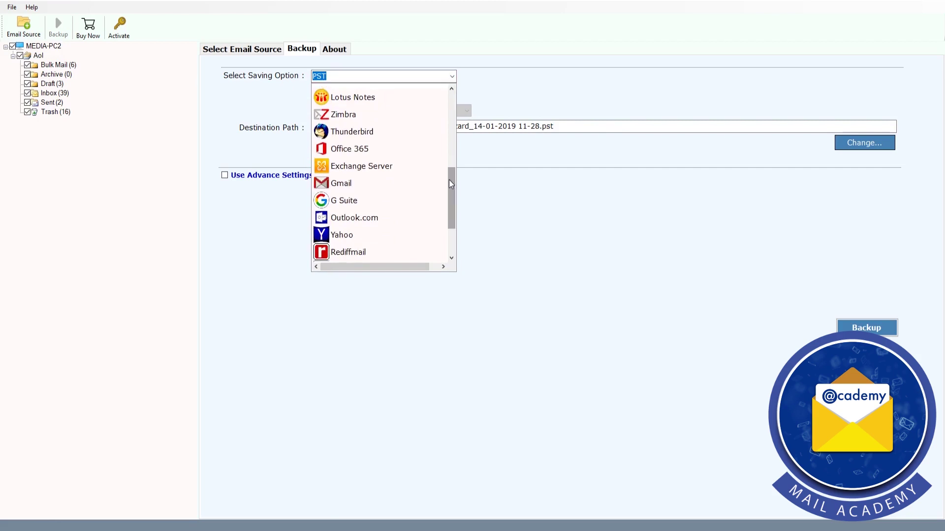
pyautogui.click(342, 184)
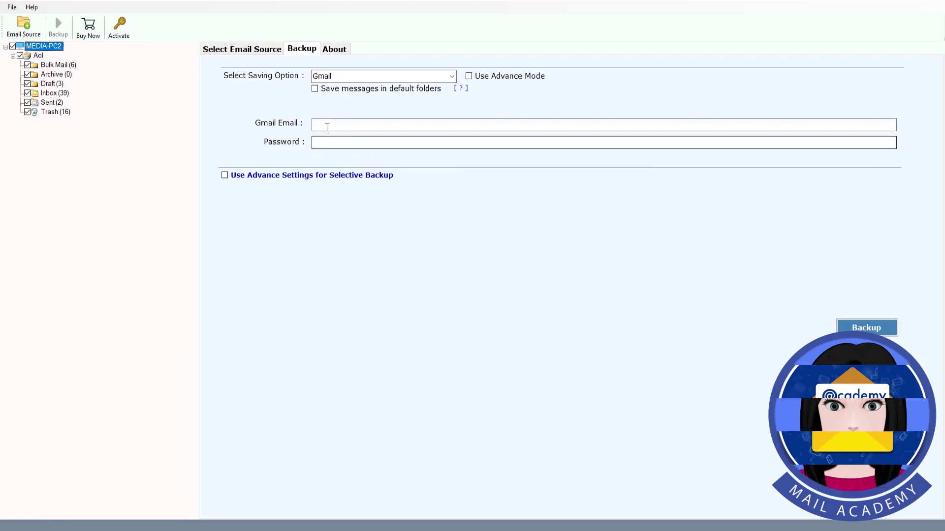
# Enter the Gmail credentials, run the backup, and acknowledge the completion and trial notices
pyautogui.click(320, 125)
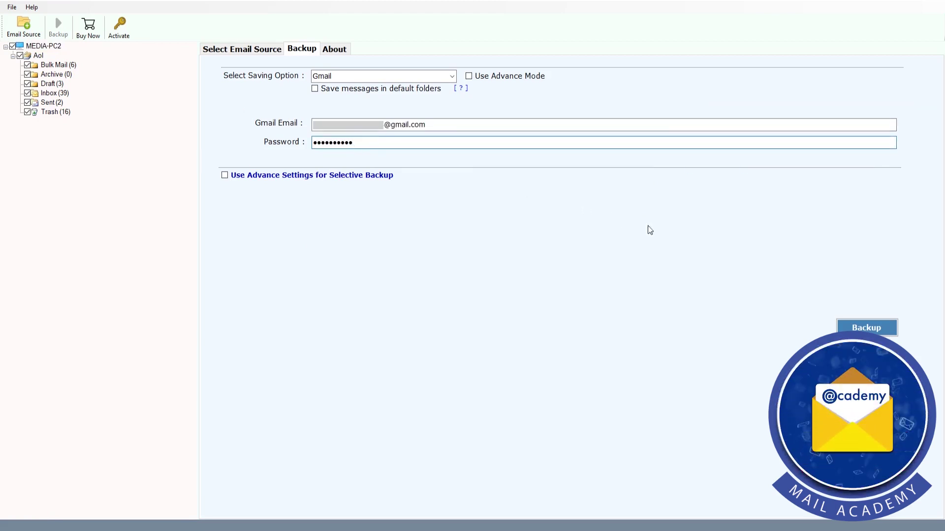
pyautogui.click(885, 330)
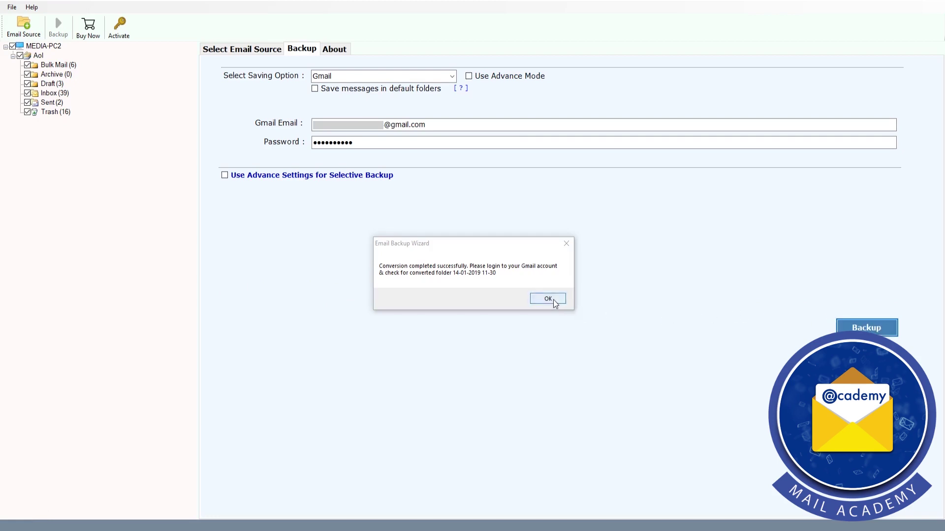
pyautogui.click(554, 300)
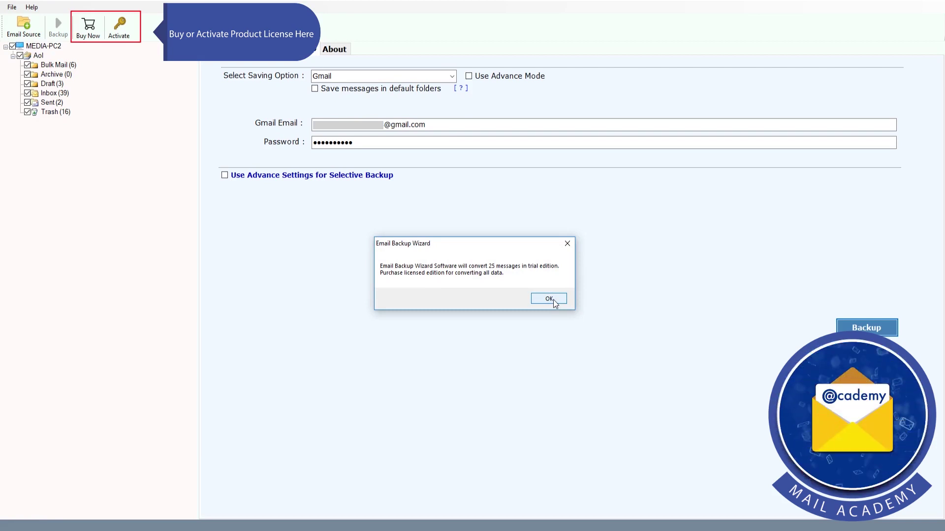
pyautogui.click(553, 301)
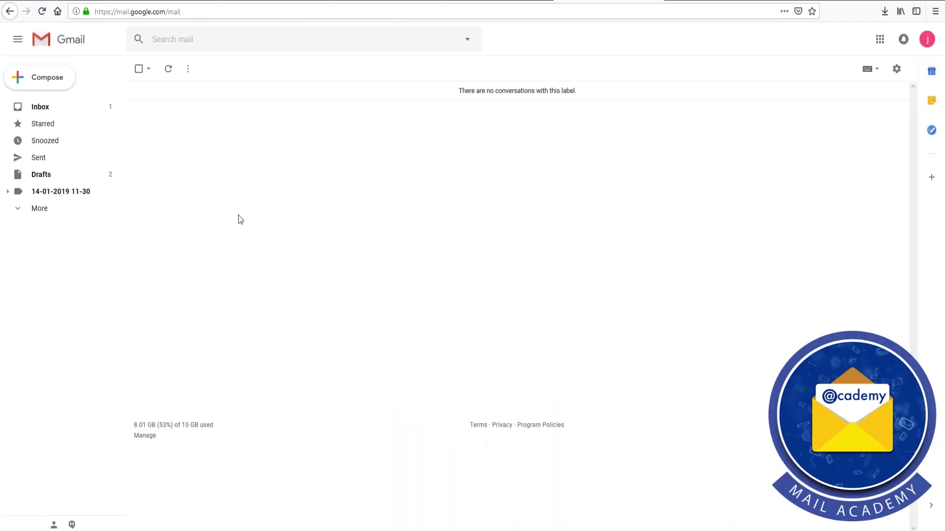
pyautogui.click(9, 192)
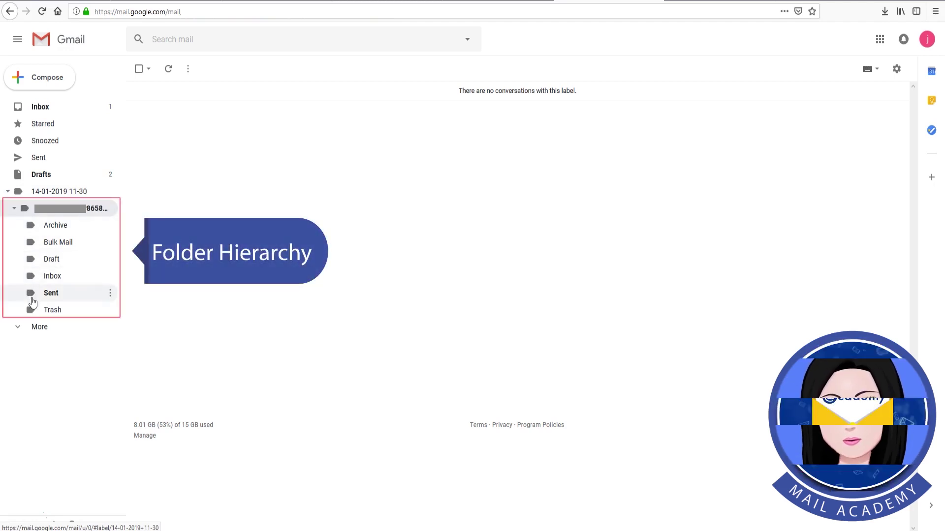
pyautogui.click(64, 275)
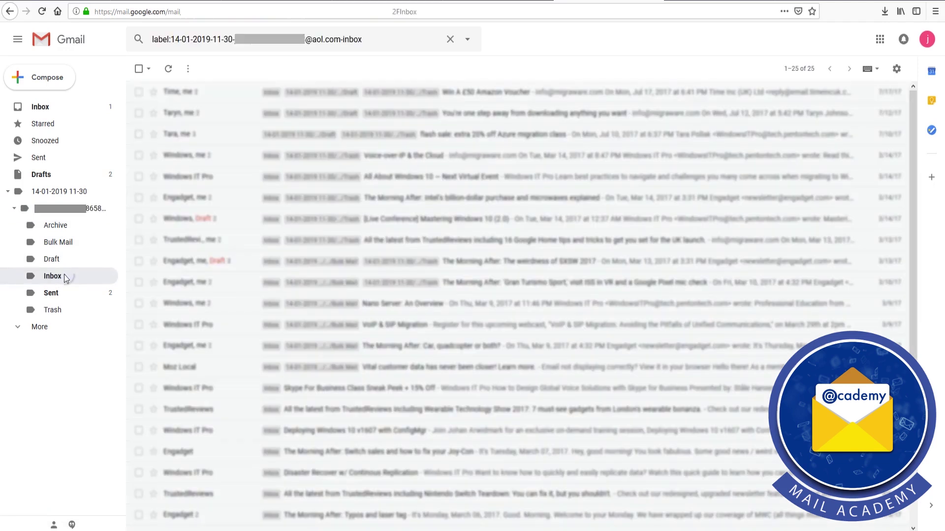